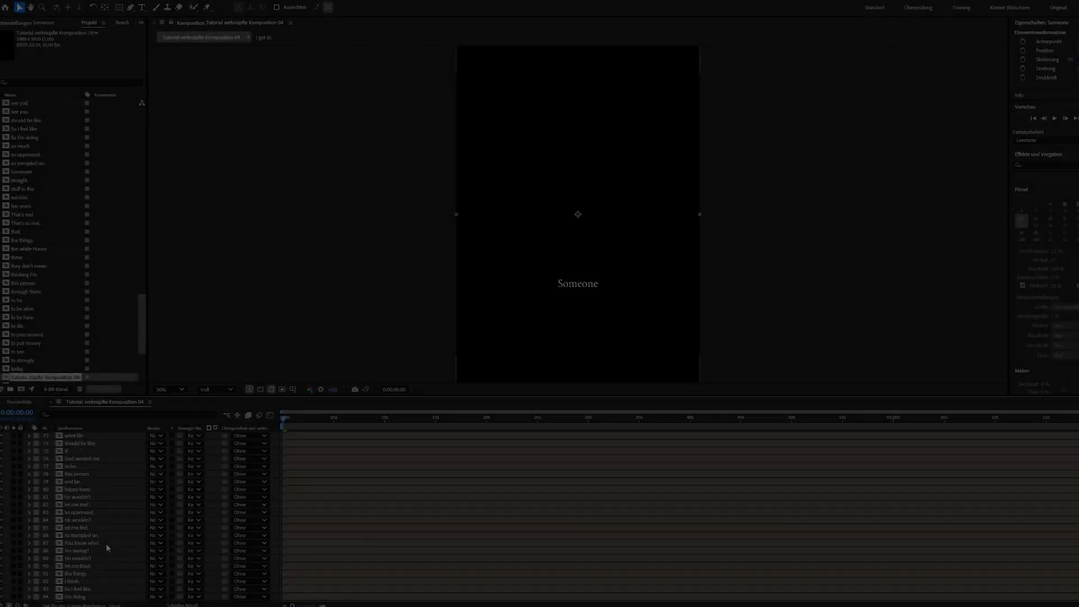
Step: Select all 150 caption layers in the linked After Effects composition
{"action": "scroll", "coordinate": [96, 569], "scroll_direction": "down", "scroll_amount": 10}
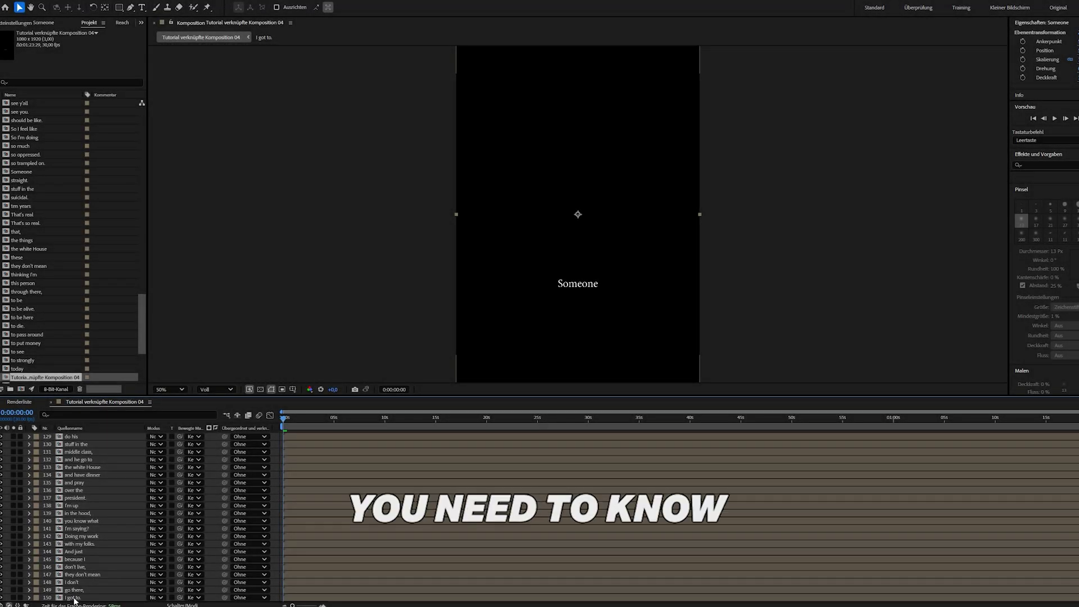
{"action": "key", "text": "ctrl+a"}
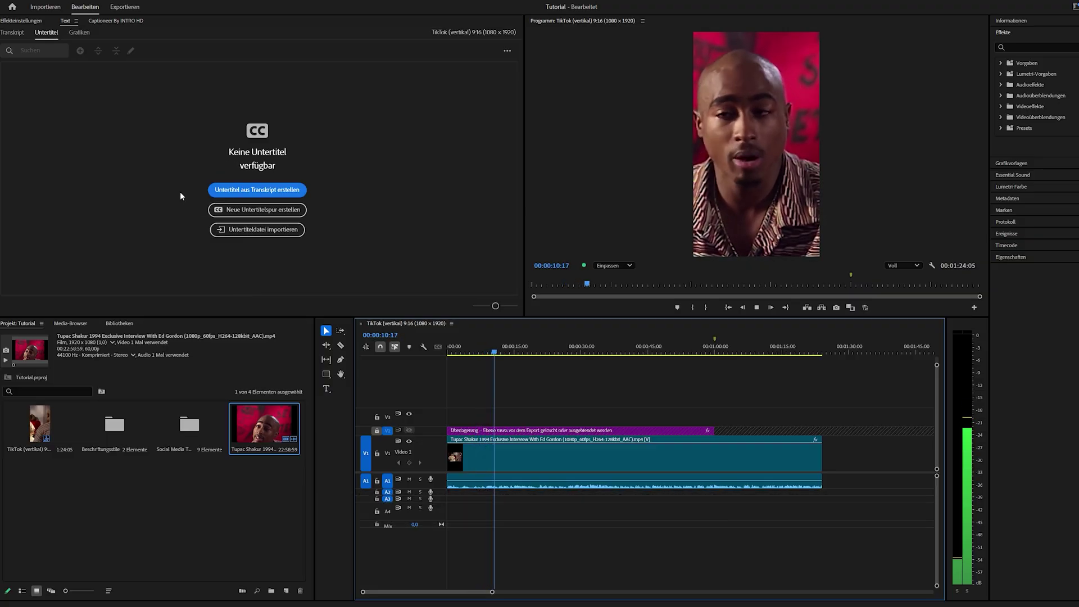
Step: Stop playback and transcribe the interview clip's speech in the Transcript view
{"action": "key", "text": "space"}
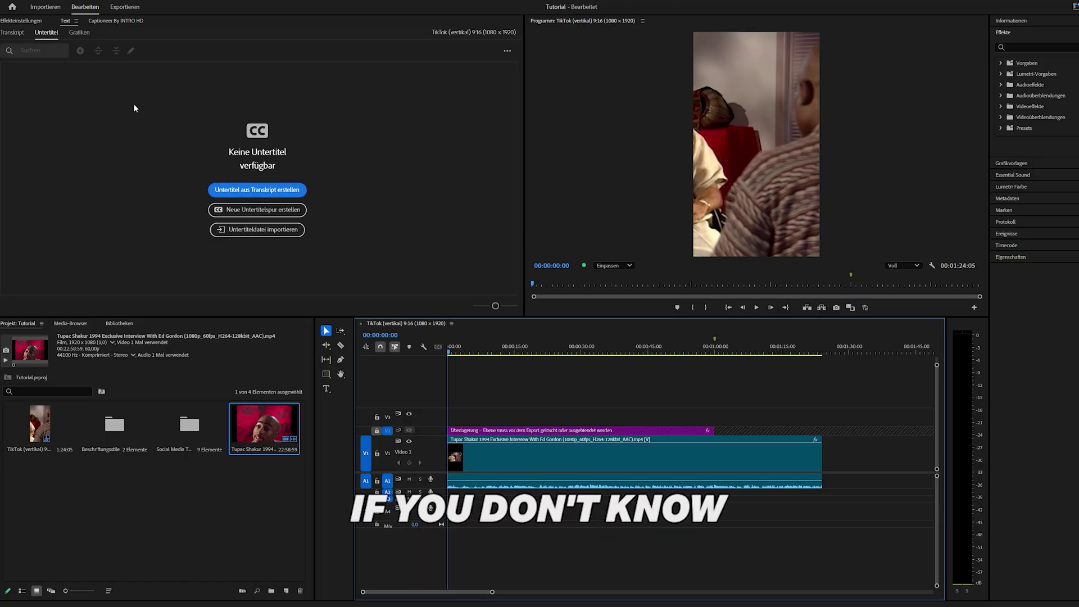
{"action": "left_click", "coordinate": [12, 32]}
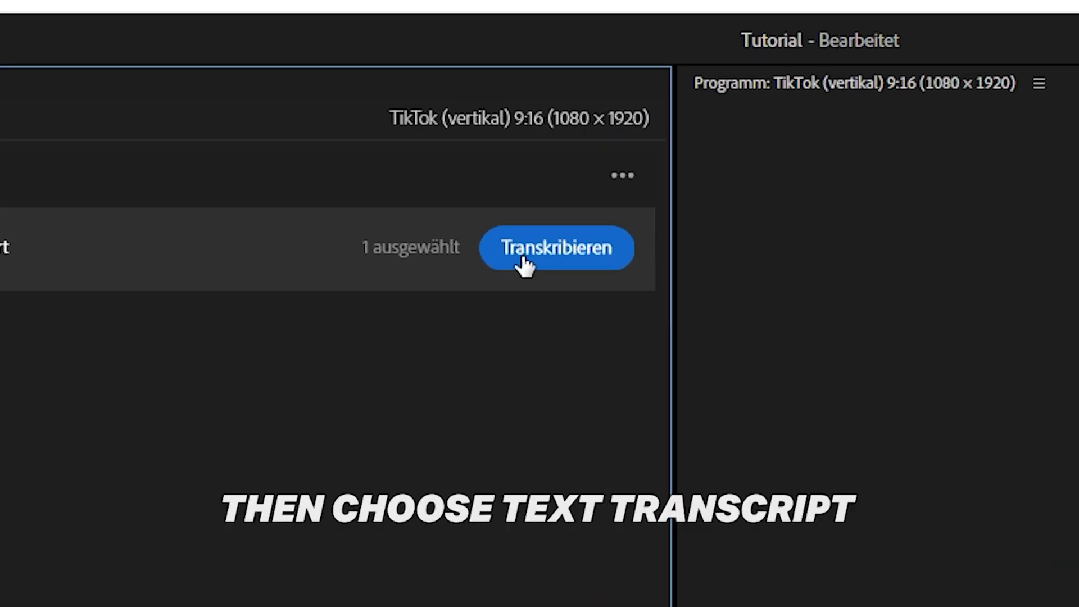
{"action": "left_click", "coordinate": [525, 263]}
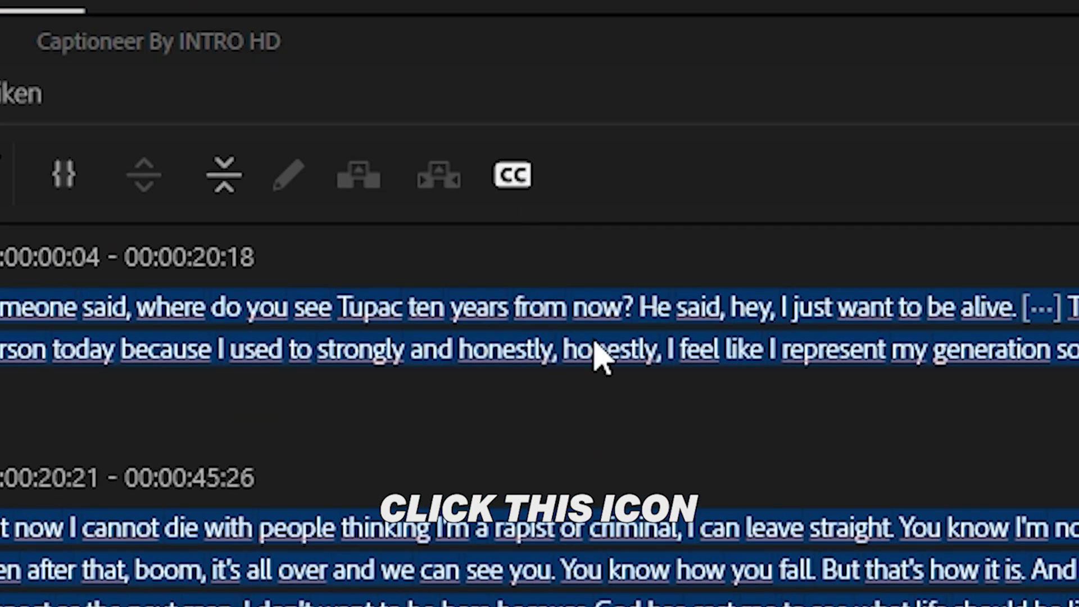
Step: Create captions from the transcript with 16-character maximum, 1.2-second minimum duration, single lines
{"action": "left_click", "coordinate": [512, 174]}
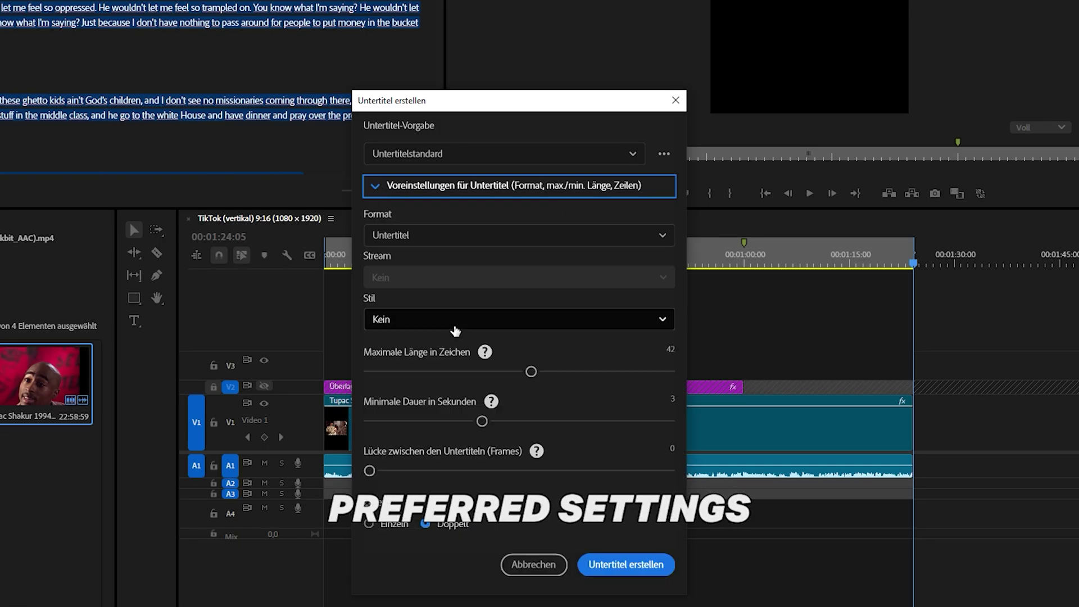
{"action": "left_click_drag", "start_coordinate": [531, 372], "coordinate": [411, 371]}
{"action": "left_click_drag", "start_coordinate": [482, 421], "coordinate": [369, 421]}
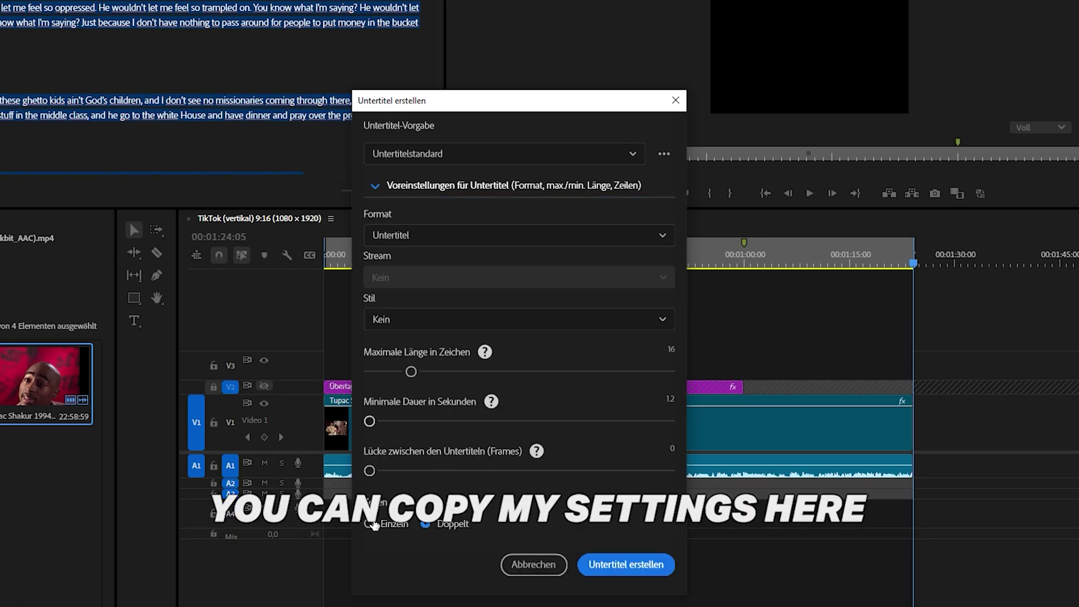
{"action": "left_click", "coordinate": [370, 524]}
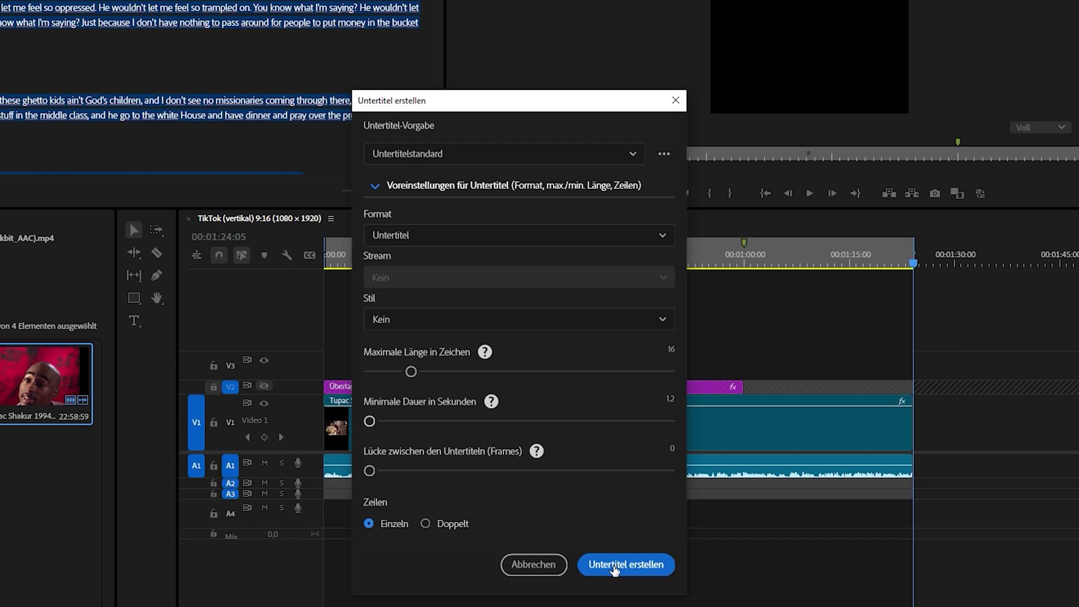
{"action": "left_click", "coordinate": [614, 565]}
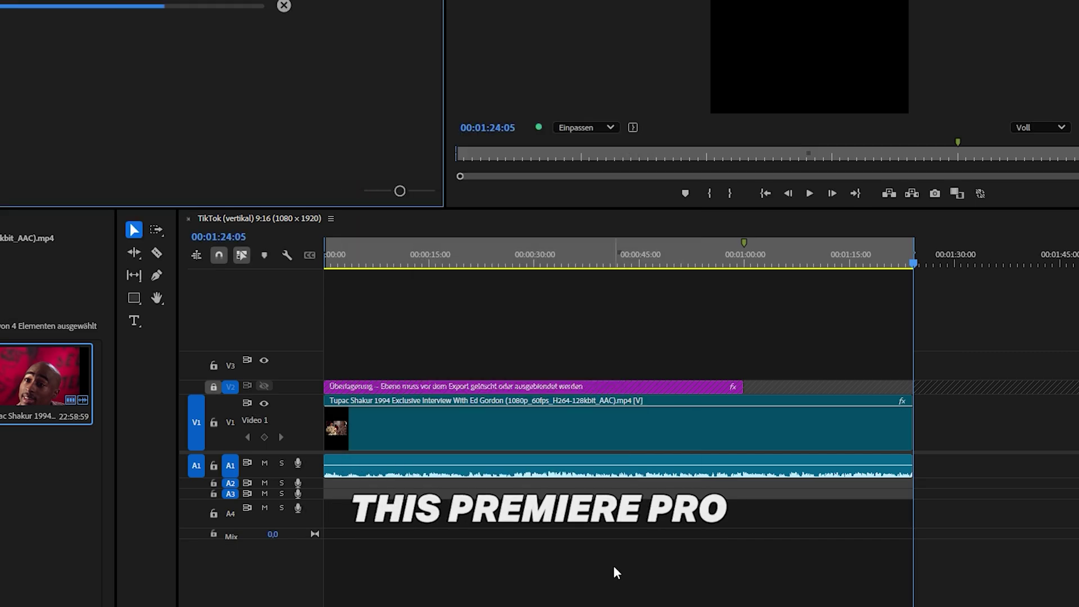
Step: Play the sequence from the start to check the captions, then select all caption clips
{"action": "left_click", "coordinate": [790, 247]}
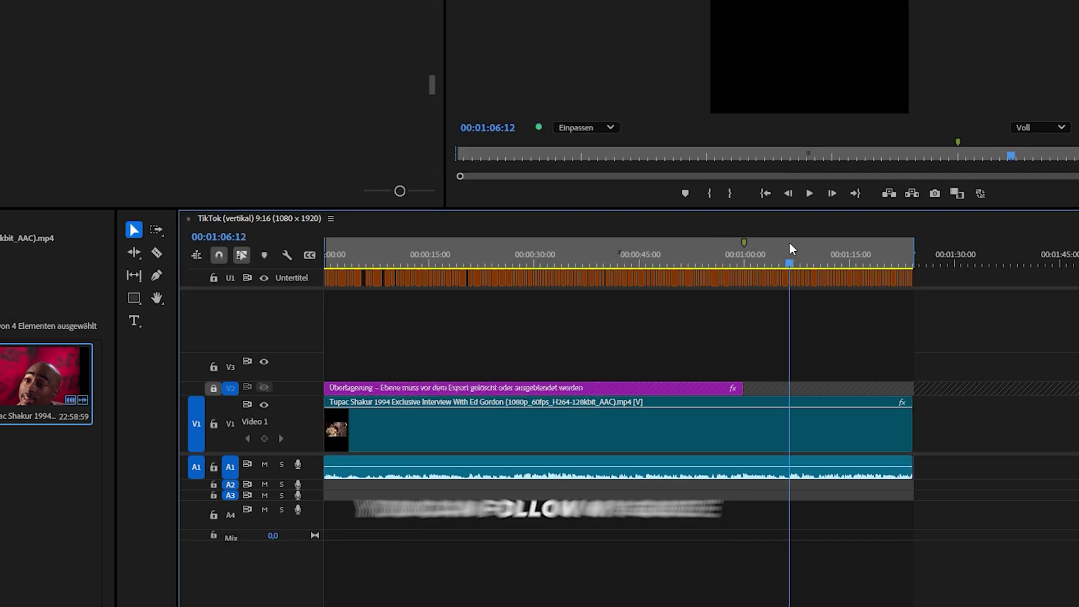
{"action": "key", "text": "Home"}
{"action": "key", "text": "space"}
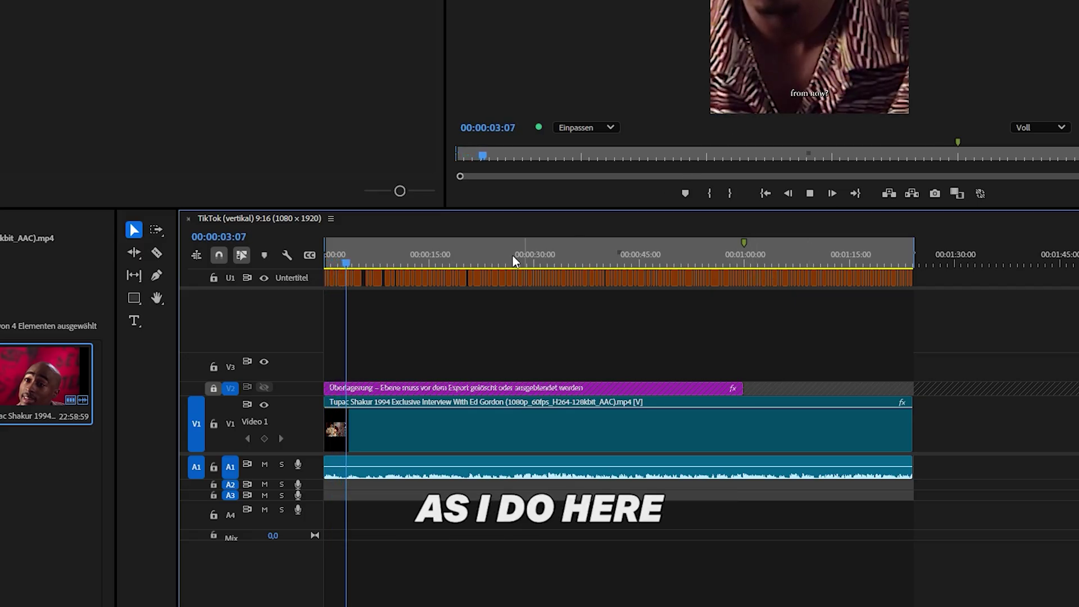
{"action": "key", "text": "space"}
{"action": "key", "text": "Home"}
{"action": "left_click_drag", "start_coordinate": [886, 287], "coordinate": [333, 288]}
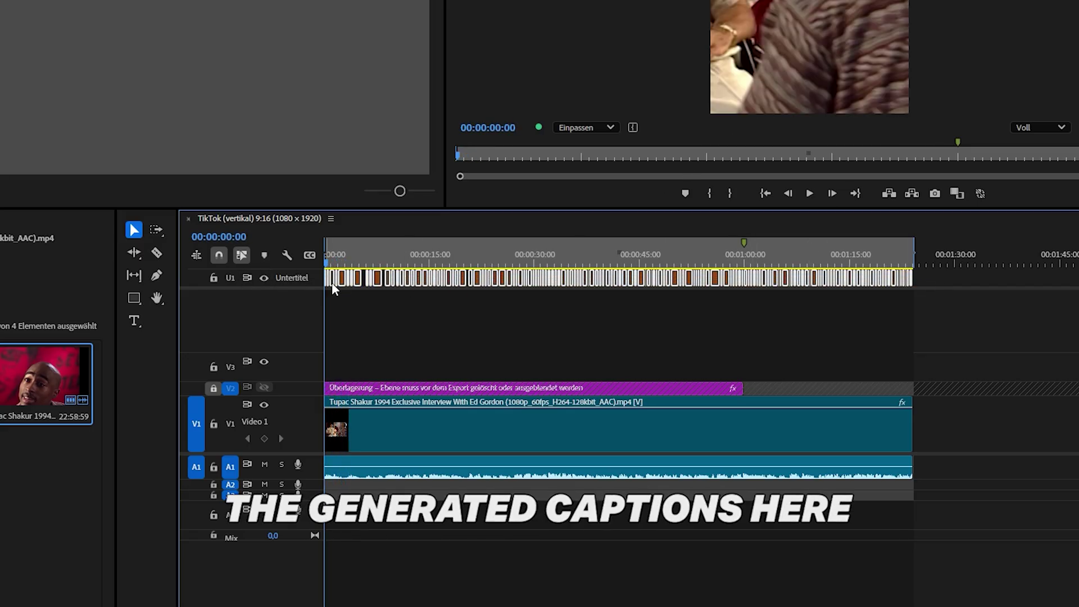
Step: Upgrade the captions to graphic clips on track V3 via Graphics and Titles, then zoom in
{"action": "key", "text": "space"}
{"action": "key", "text": "Home"}
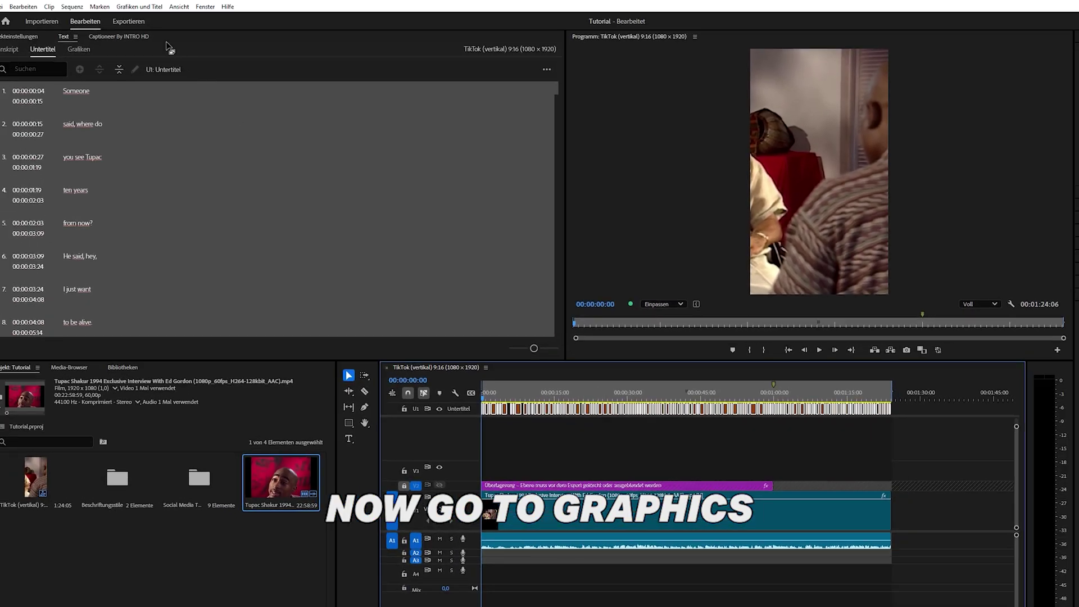
{"action": "left_click", "coordinate": [139, 6]}
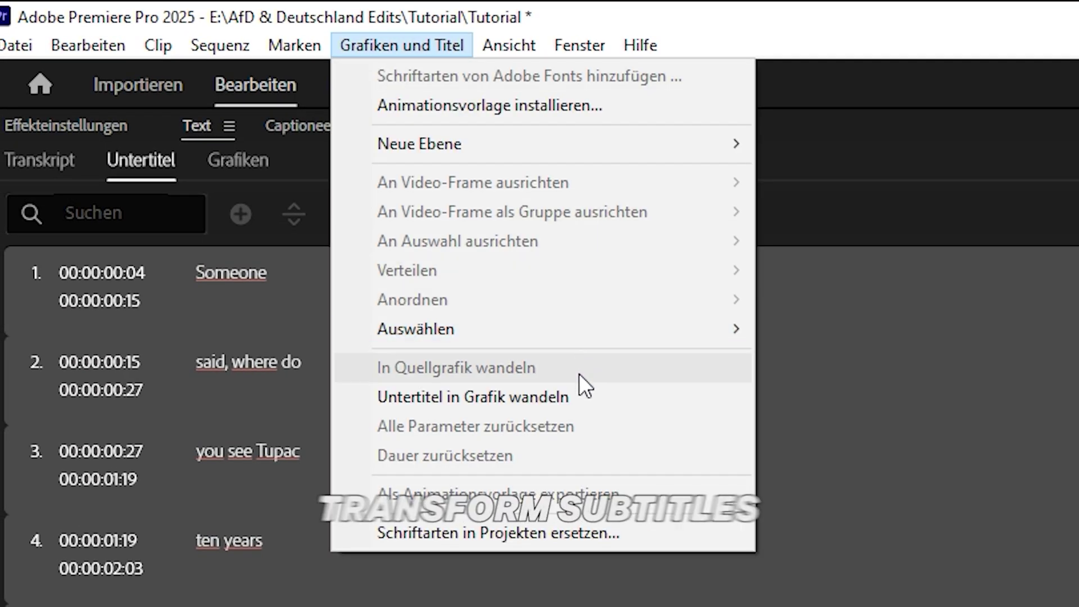
{"action": "left_click", "coordinate": [204, 136]}
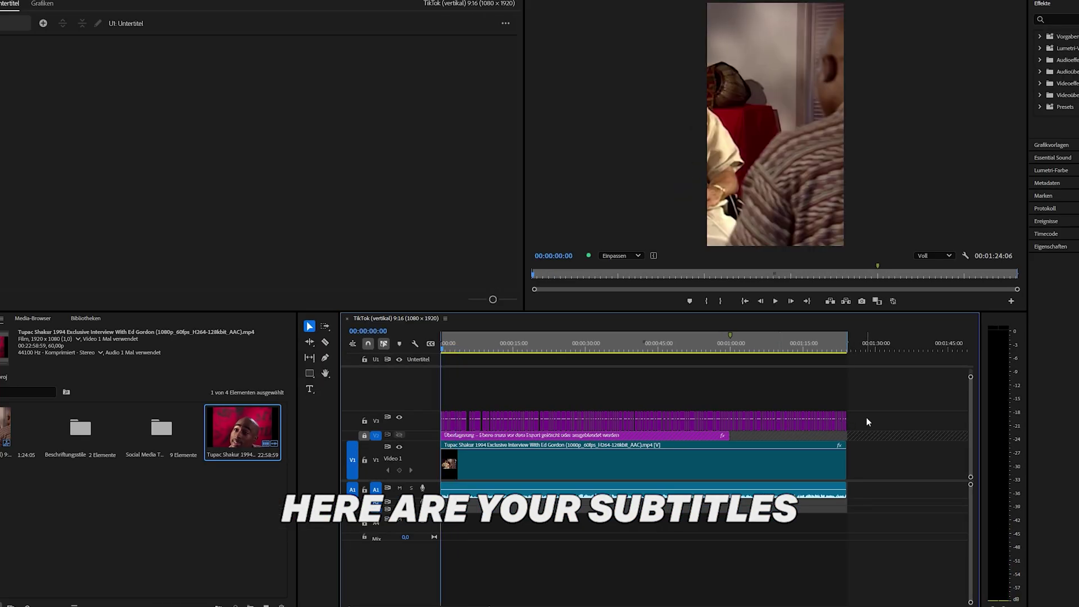
{"action": "scroll", "coordinate": [481, 451], "scroll_direction": "up", "scroll_amount": 4}
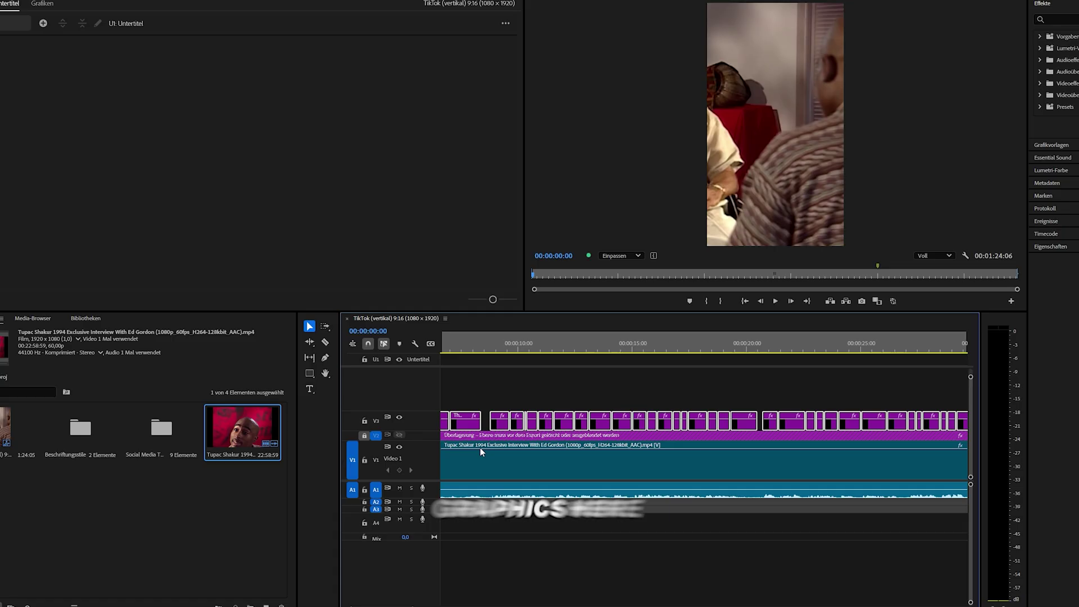
{"action": "scroll", "coordinate": [481, 451], "scroll_direction": "left", "scroll_amount": 3}
Step: Replace the selected caption graphic clips with an After Effects composition
{"action": "right_click", "coordinate": [448, 424]}
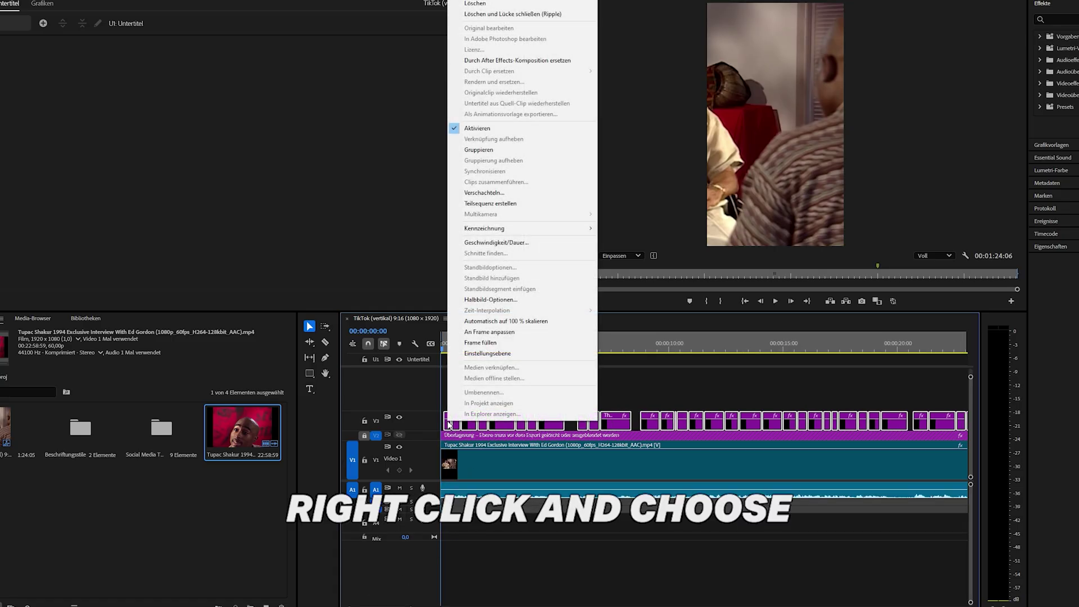
{"action": "left_click", "coordinate": [540, 62]}
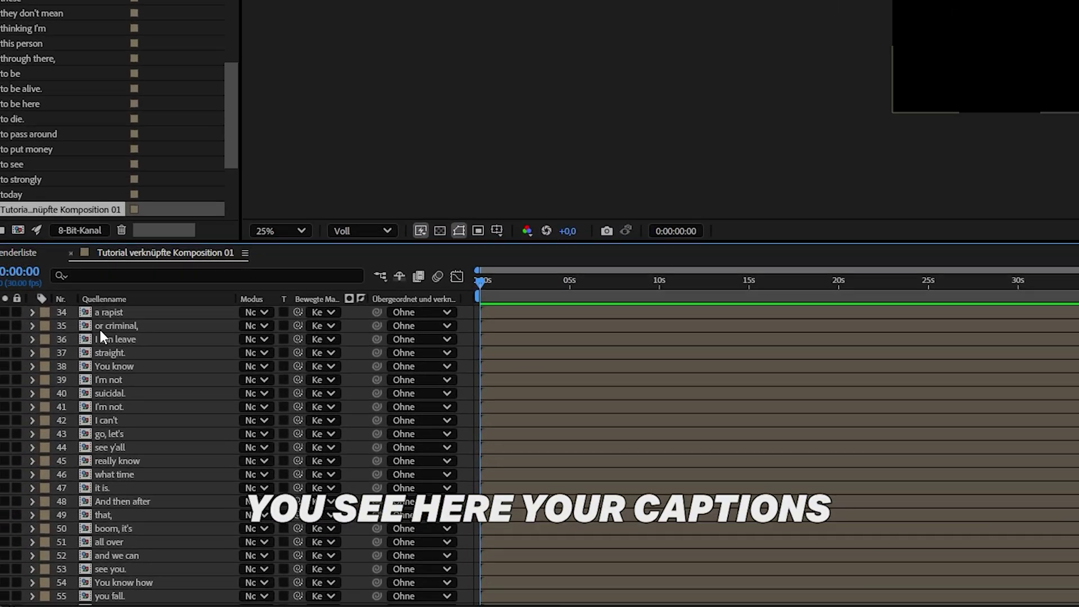
{"action": "scroll", "coordinate": [100, 330], "scroll_direction": "down", "scroll_amount": 15}
{"action": "scroll", "coordinate": [100, 330], "scroll_direction": "up", "scroll_amount": 20}
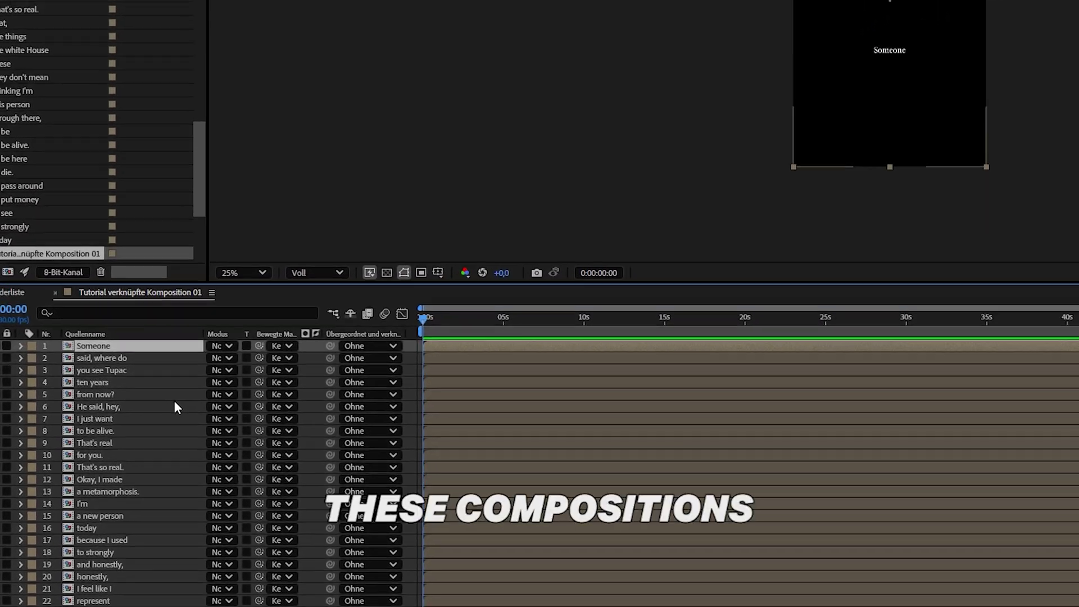
{"action": "scroll", "coordinate": [289, 292], "scroll_direction": "down", "scroll_amount": 5}
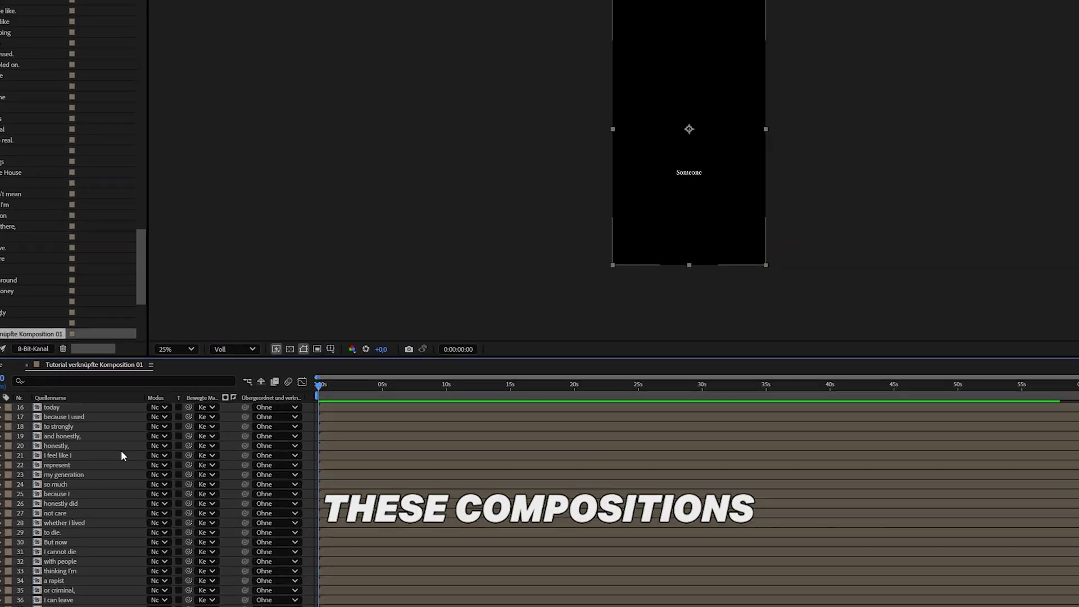
{"action": "scroll", "coordinate": [120, 450], "scroll_direction": "down", "scroll_amount": 20}
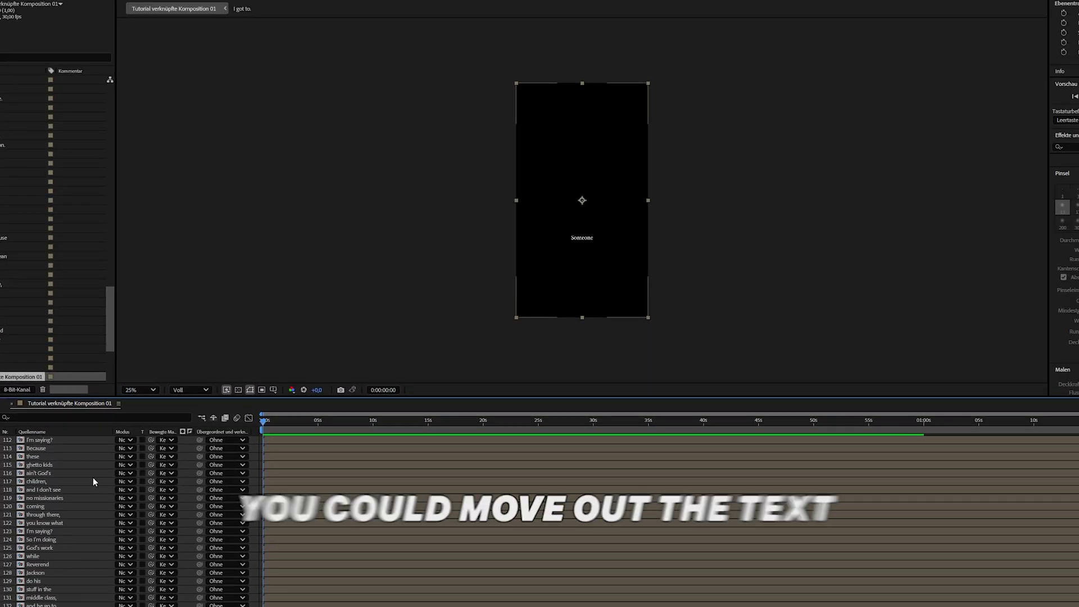
{"action": "scroll", "coordinate": [93, 481], "scroll_direction": "down", "scroll_amount": 6}
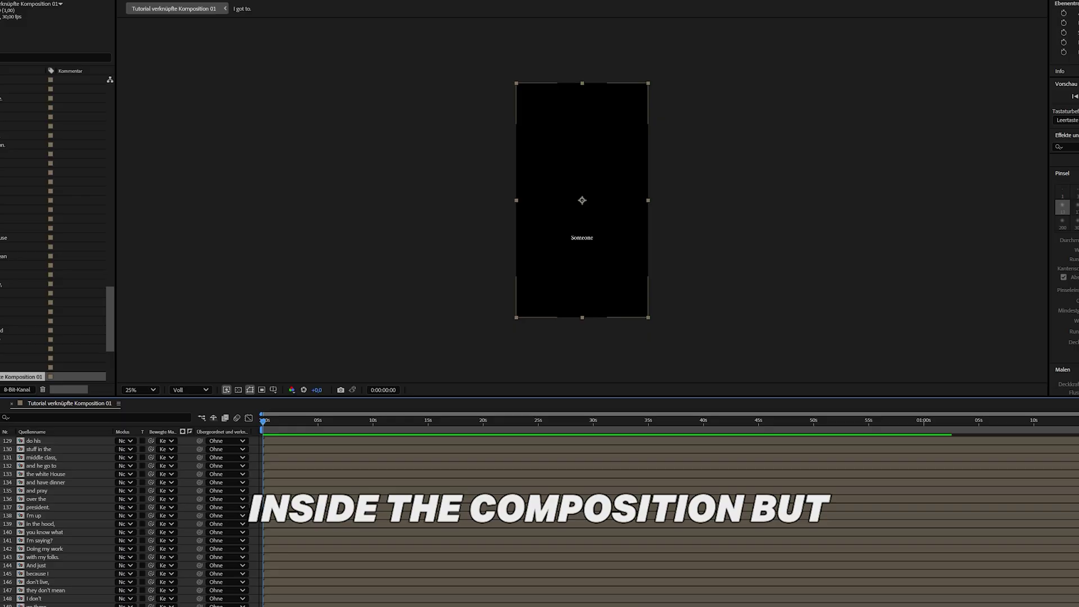
{"action": "key", "text": "ctrl+a"}
{"action": "scroll", "coordinate": [60, 515], "scroll_direction": "up", "scroll_amount": 20}
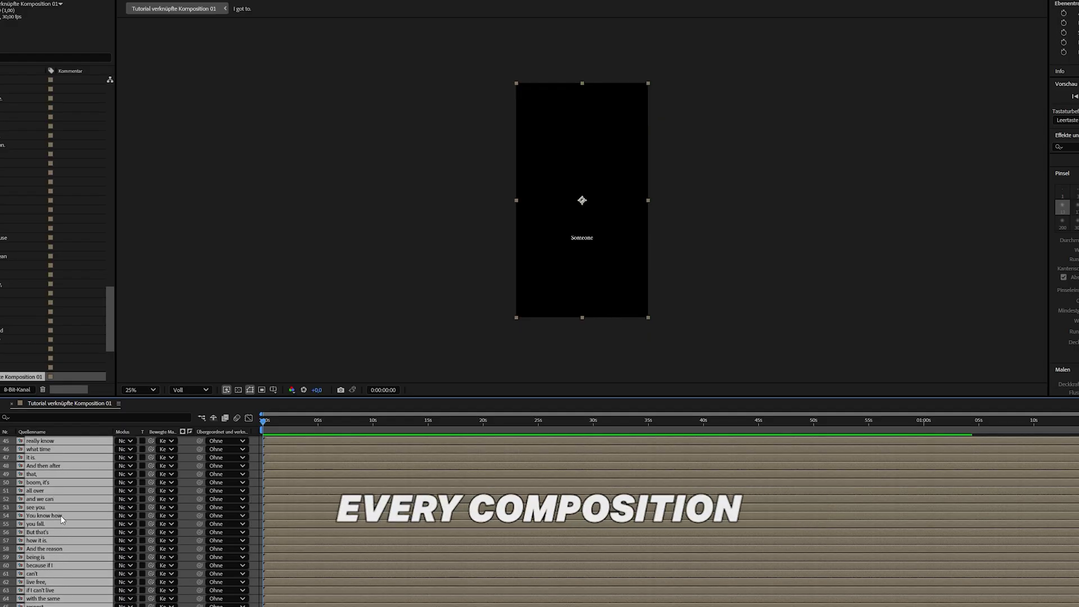
{"action": "scroll", "coordinate": [61, 515], "scroll_direction": "up", "scroll_amount": 15}
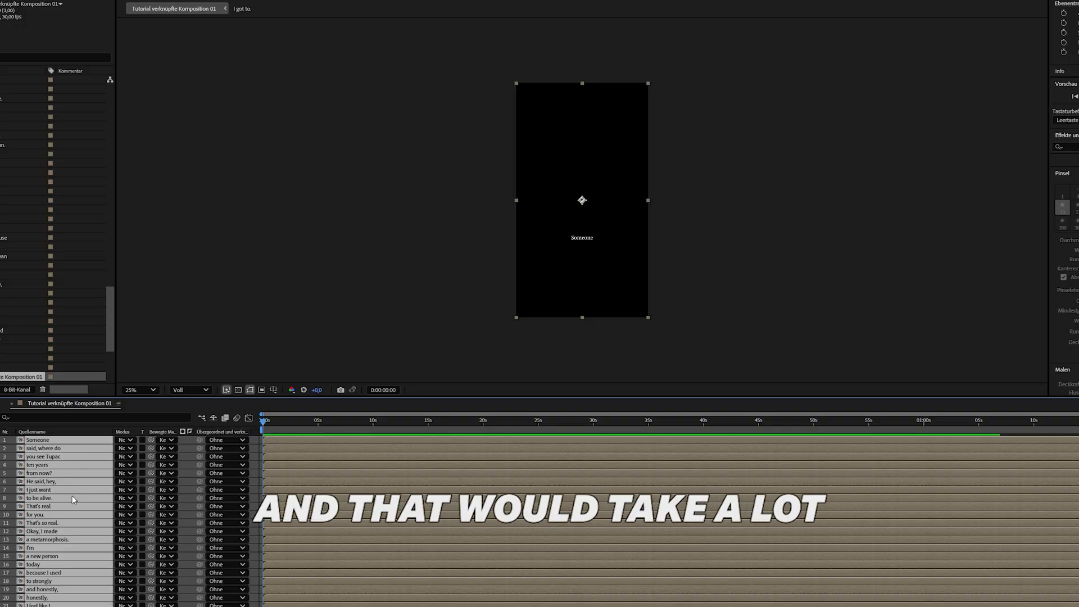
{"action": "left_click", "coordinate": [253, 378]}
{"action": "double_click", "coordinate": [43, 440]}
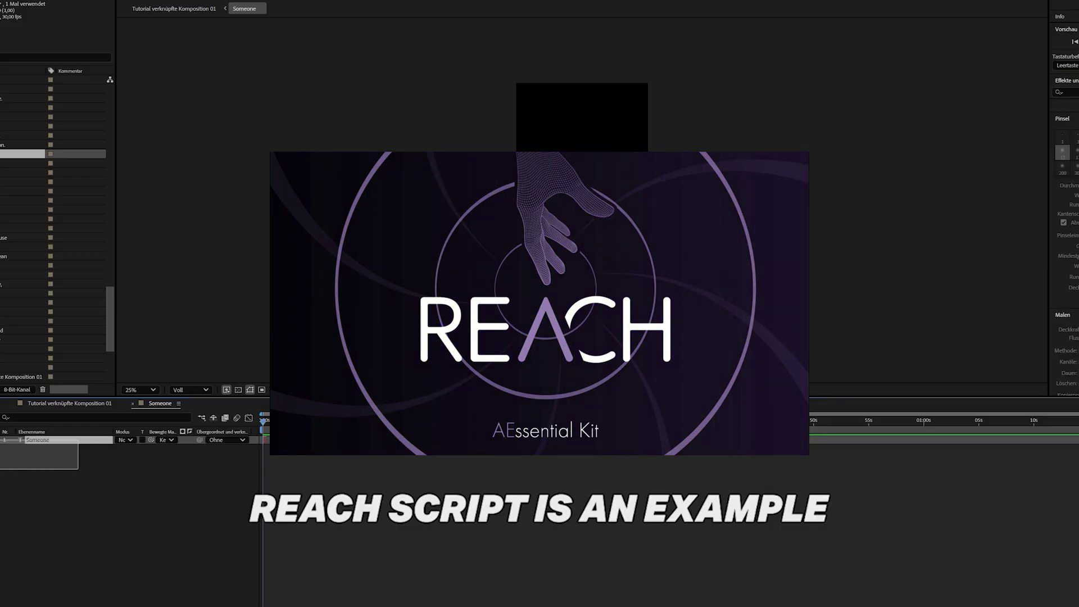
{"action": "left_click", "coordinate": [99, 489]}
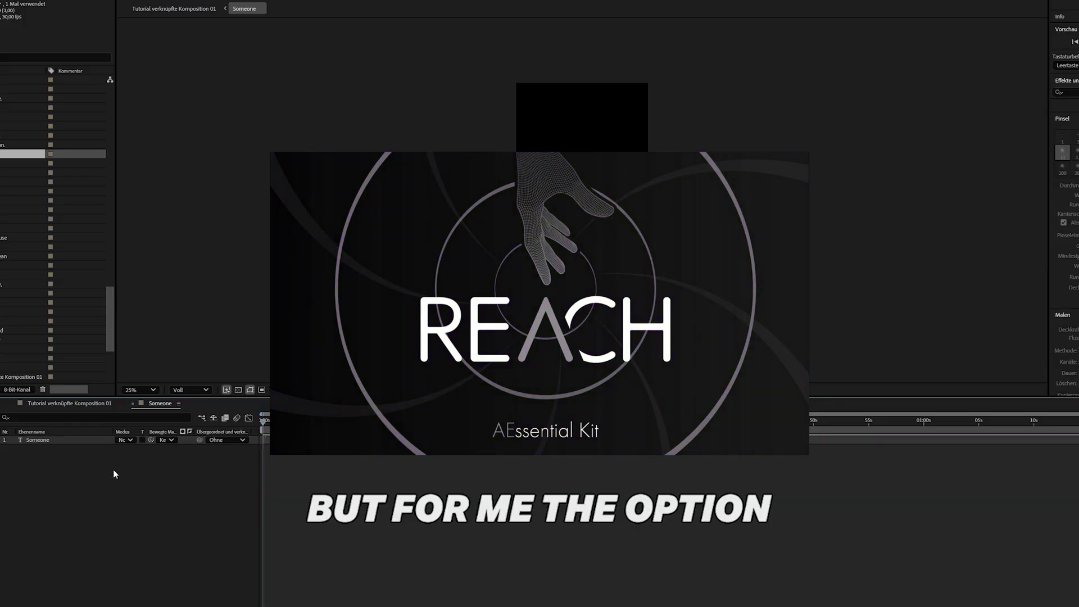
{"action": "right_click", "coordinate": [162, 404]}
{"action": "left_click", "coordinate": [235, 178]}
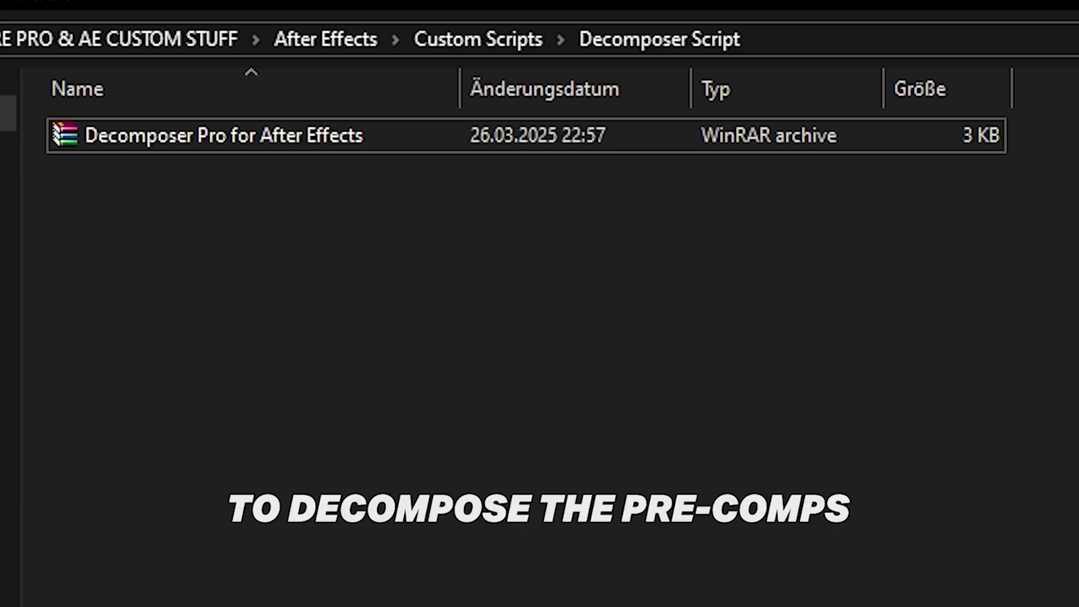
Step: Extract the Decomposer Pro archive into the current folder and open the extracted folder
{"action": "right_click", "coordinate": [145, 133]}
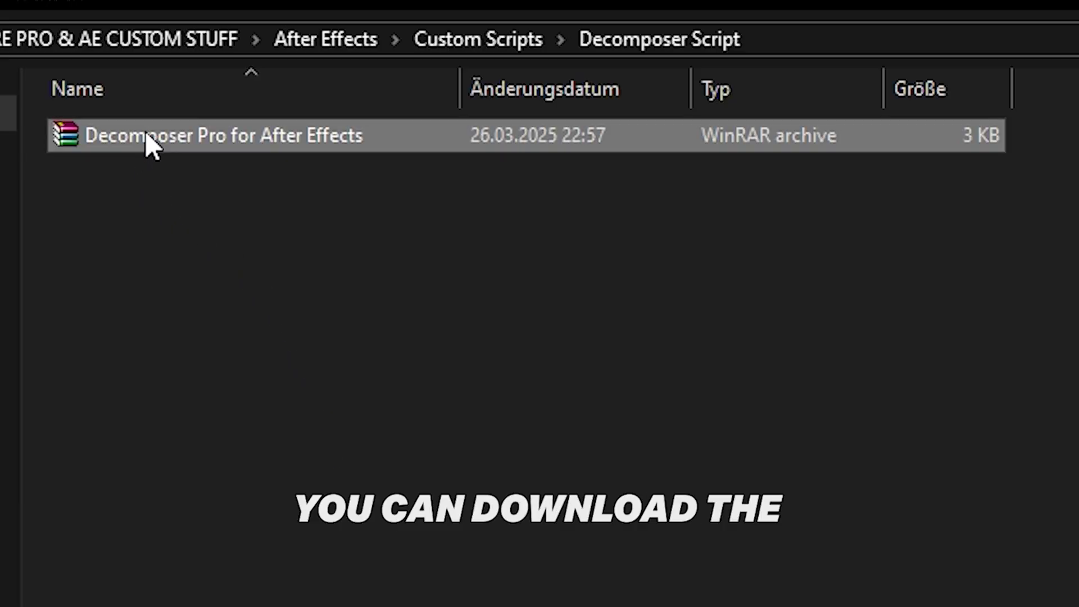
{"action": "left_click", "coordinate": [272, 292]}
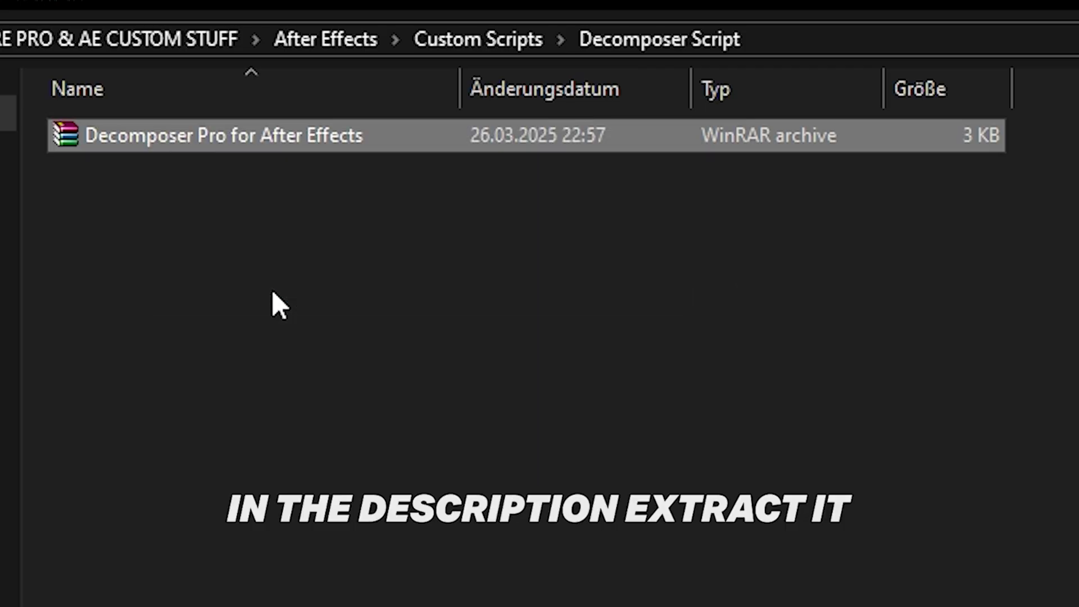
{"action": "double_click", "coordinate": [225, 137]}
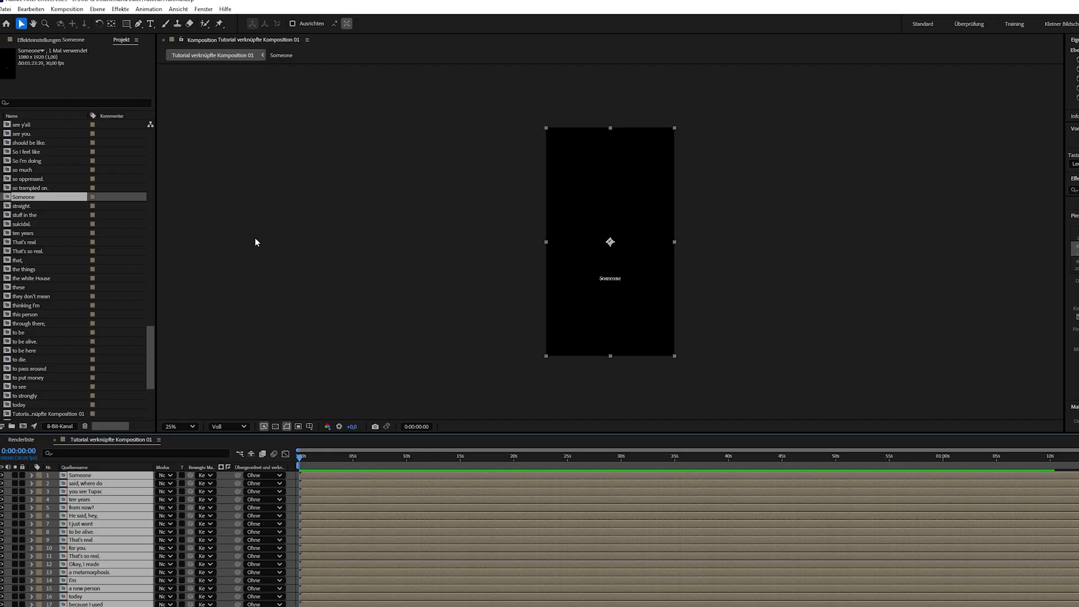
Step: Run Decomposer Pro.jsx from Datei > Skripts and move its panel to the centre
{"action": "left_click", "coordinate": [6, 9]}
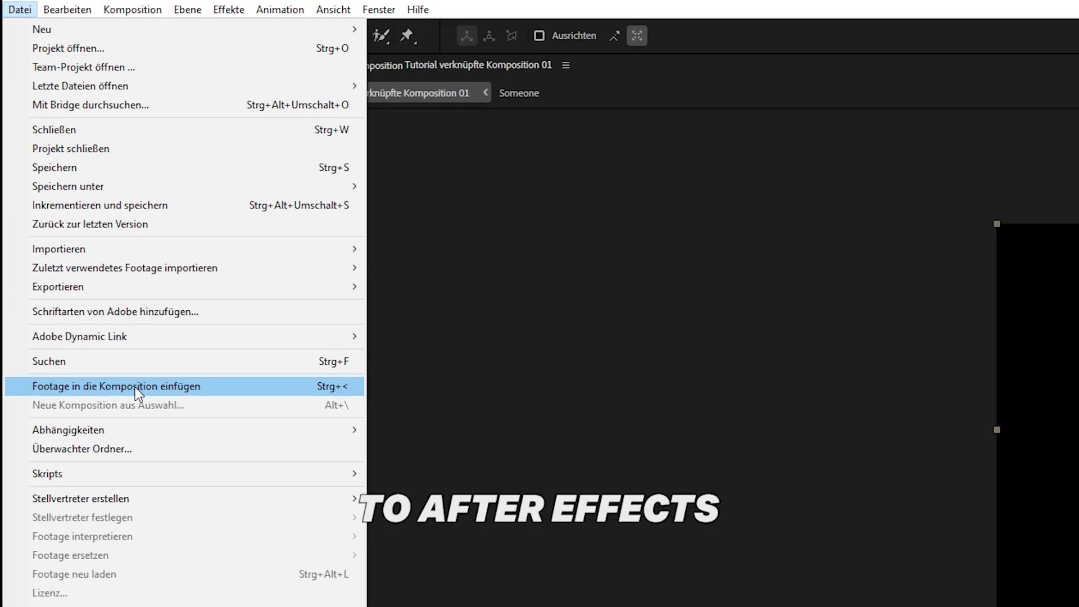
{"action": "mouse_move", "coordinate": [332, 477]}
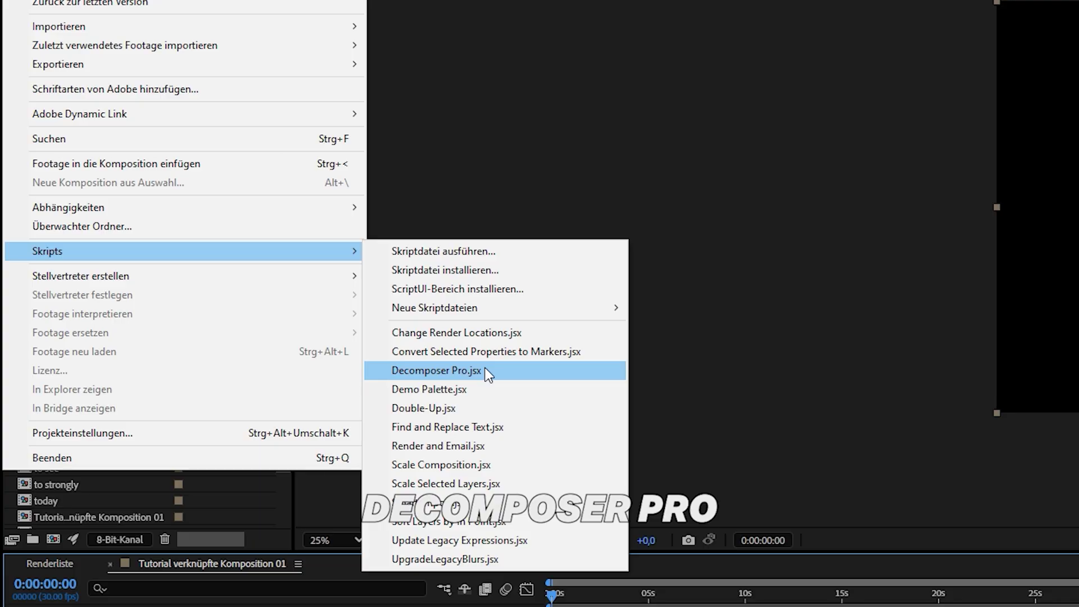
{"action": "left_click", "coordinate": [486, 370]}
{"action": "left_click_drag", "start_coordinate": [1036, 304], "coordinate": [776, 229]}
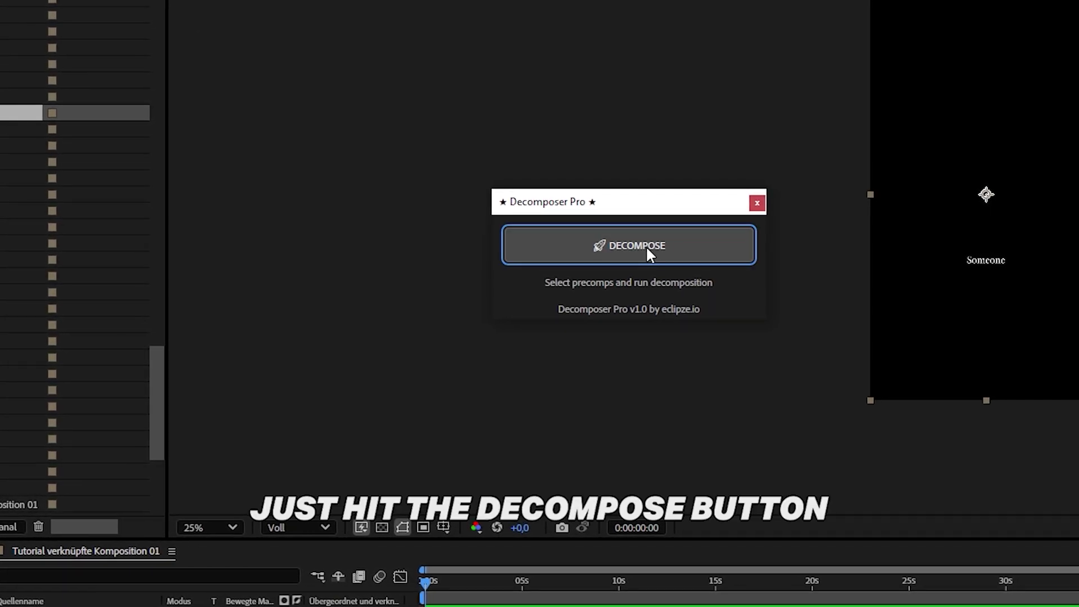
Step: Run DECOMPOSE to transfer all 150 caption precomps into the main composition
{"action": "left_click", "coordinate": [646, 246]}
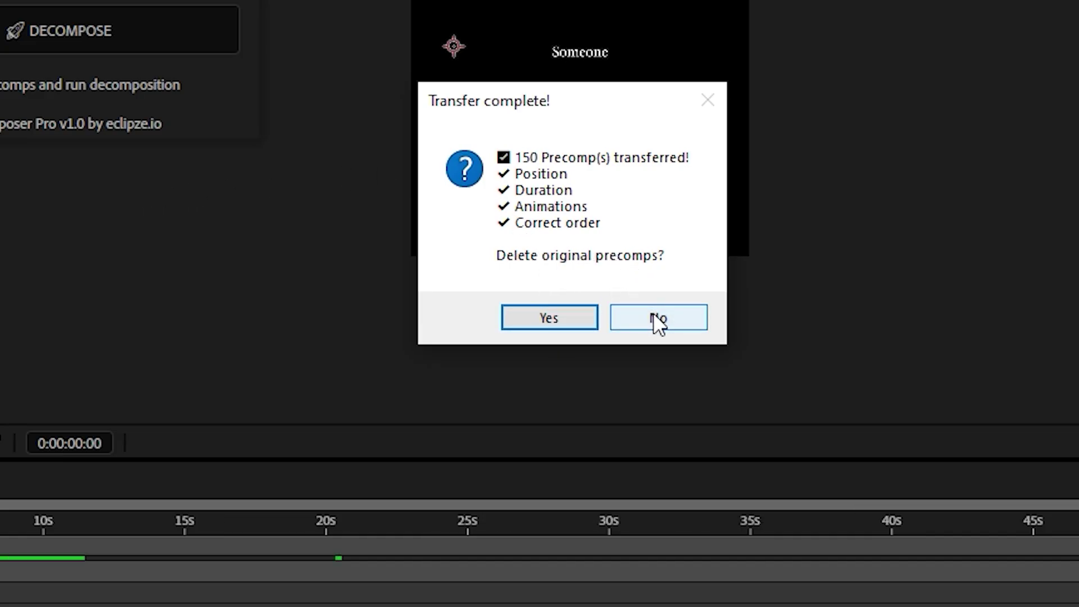
Step: Delete the original precomps, scale the Someone caption to 120% and give it a red outline
{"action": "left_click", "coordinate": [541, 319]}
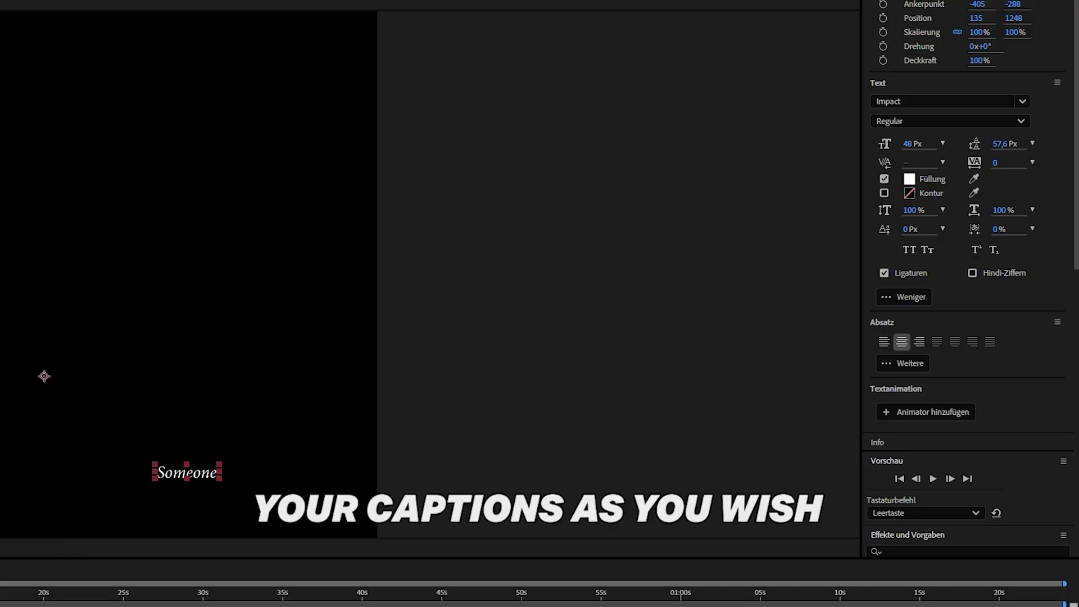
{"action": "left_click_drag", "start_coordinate": [1014, 6], "coordinate": [683, 225]}
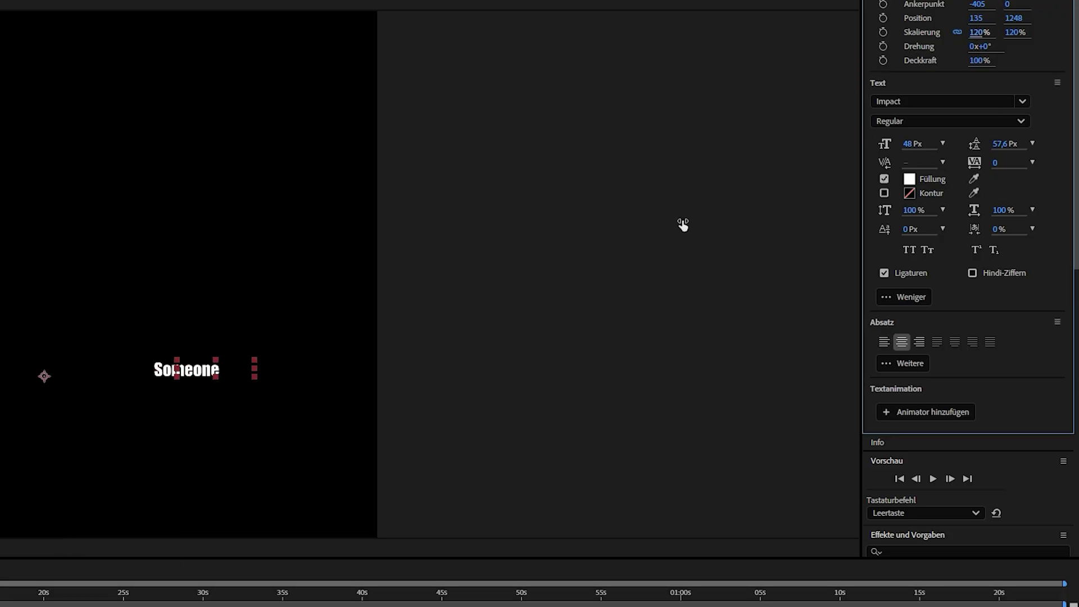
{"action": "left_click", "coordinate": [909, 194]}
{"action": "left_click", "coordinate": [314, 322]}
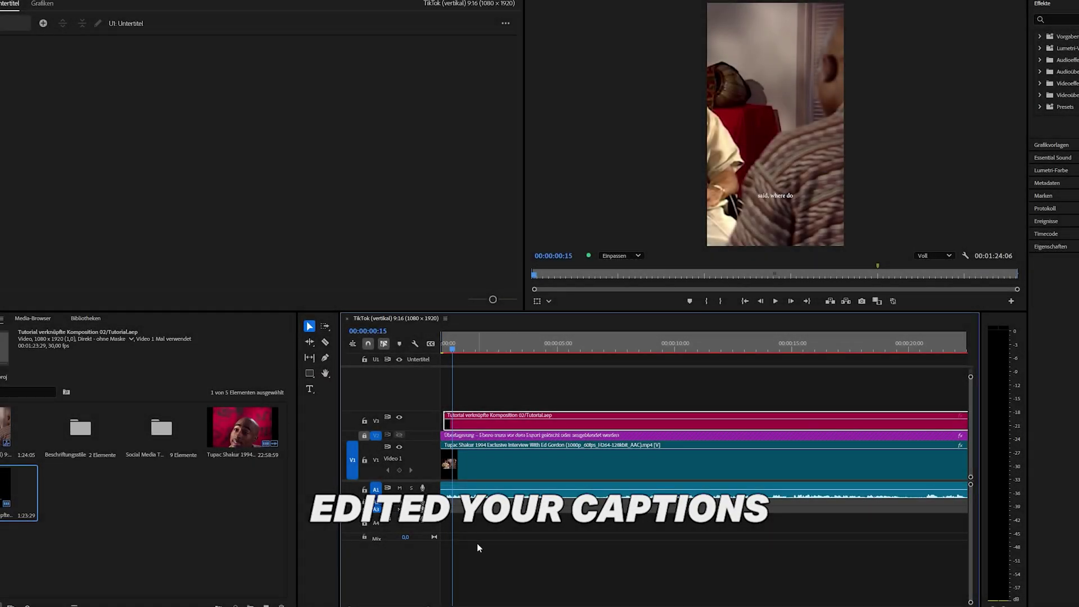
Step: Set the playhead near the start and play the sequence to review the white, red-outlined captions
{"action": "left_click", "coordinate": [460, 388]}
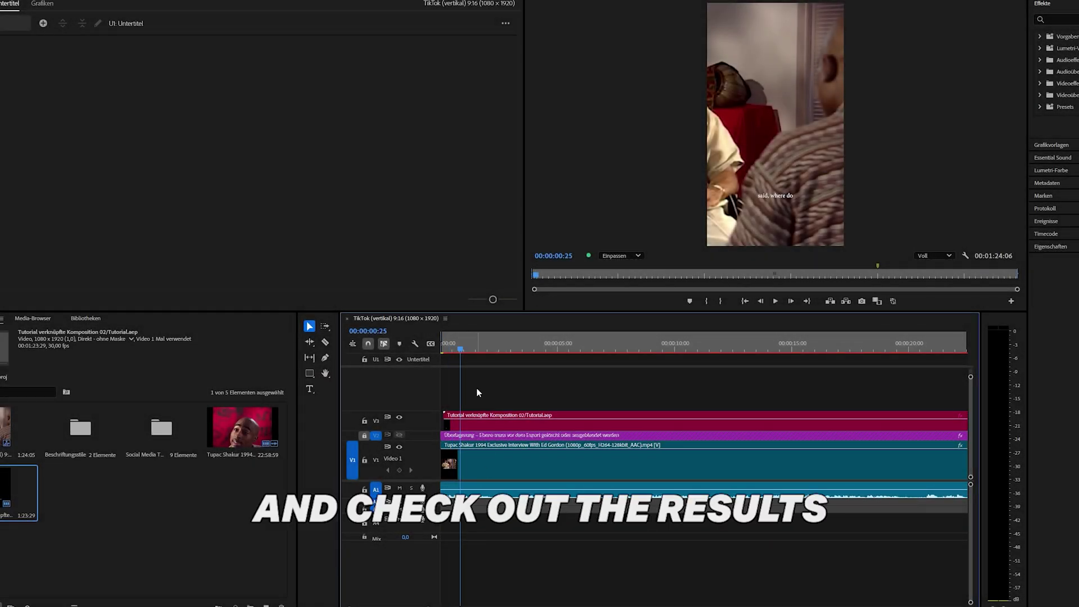
{"action": "key", "text": "space"}
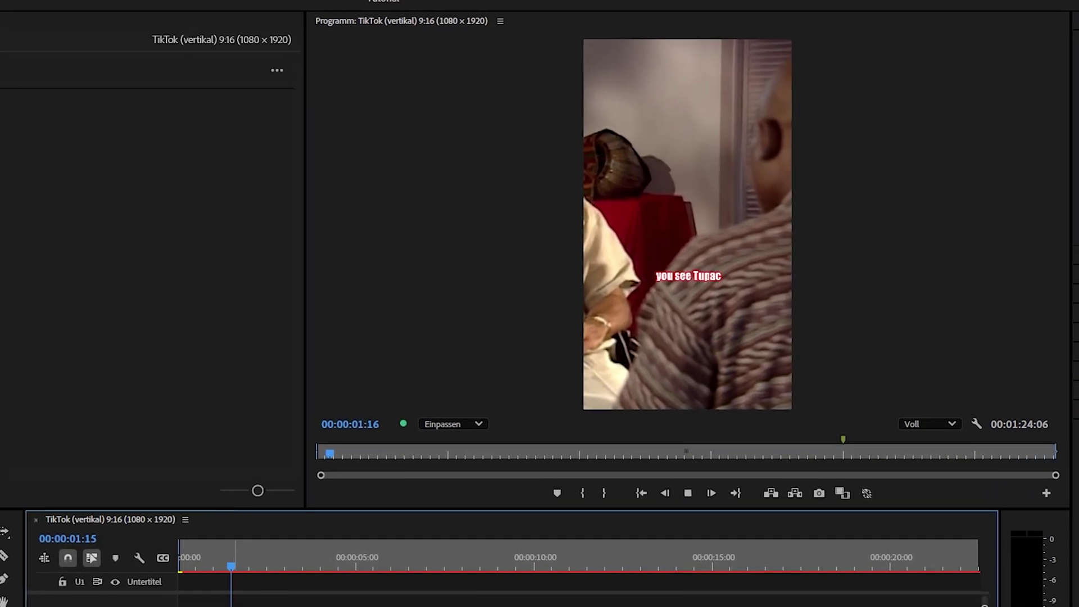
{"action": "scroll", "coordinate": [616, 392], "scroll_direction": "up", "scroll_amount": 3}
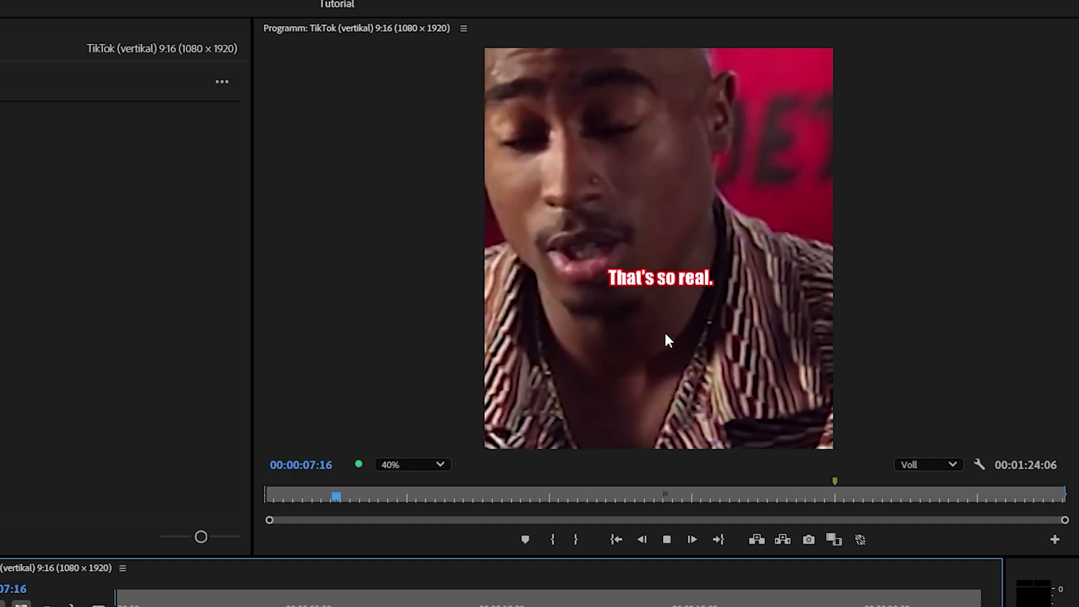
{"action": "scroll", "coordinate": [666, 335], "scroll_direction": "down", "scroll_amount": 1}
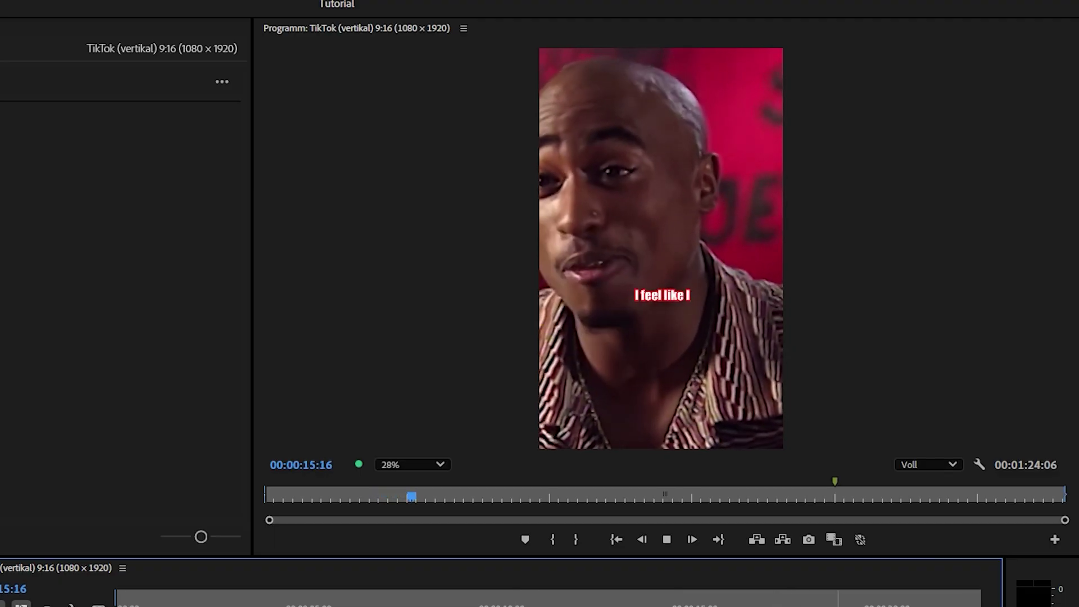
{"action": "scroll", "coordinate": [706, 345], "scroll_direction": "up", "scroll_amount": 3}
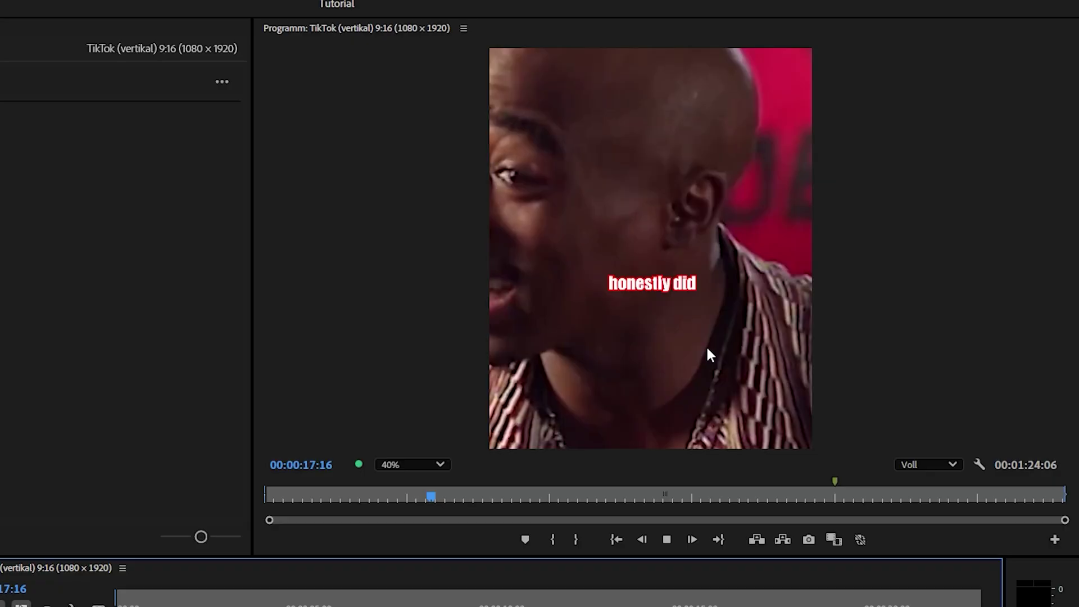
{"action": "scroll", "coordinate": [706, 357], "scroll_direction": "down", "scroll_amount": 3}
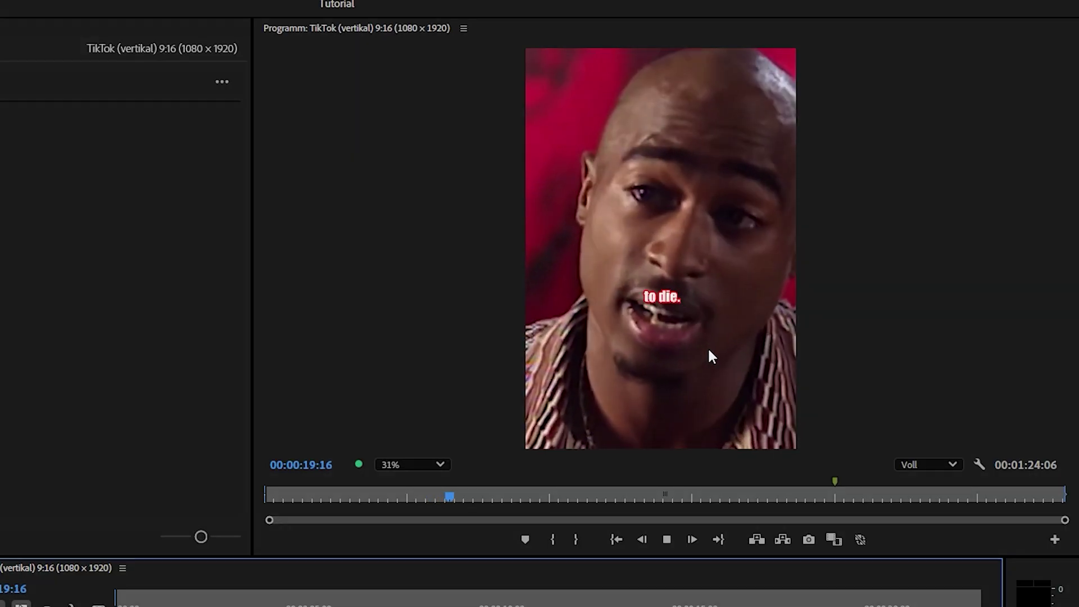